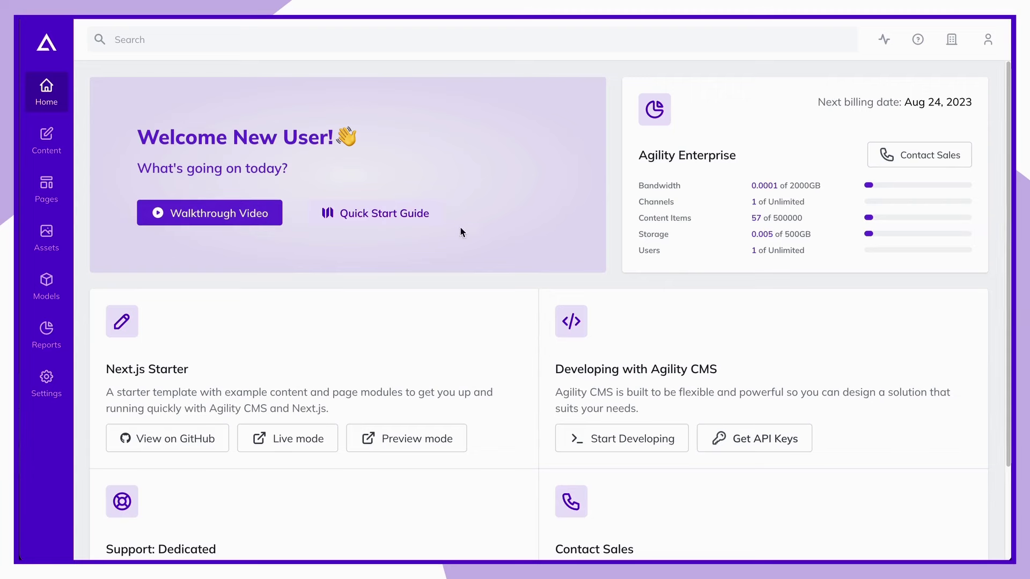
- Dismiss the quick start guide, then open the Blog Categories list under Content
click(414, 226)
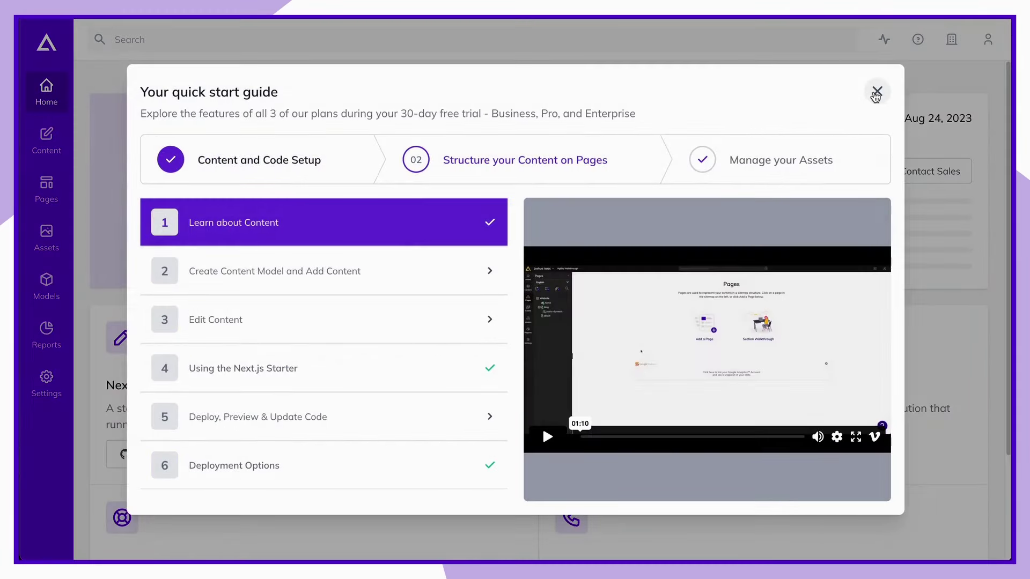
click(876, 92)
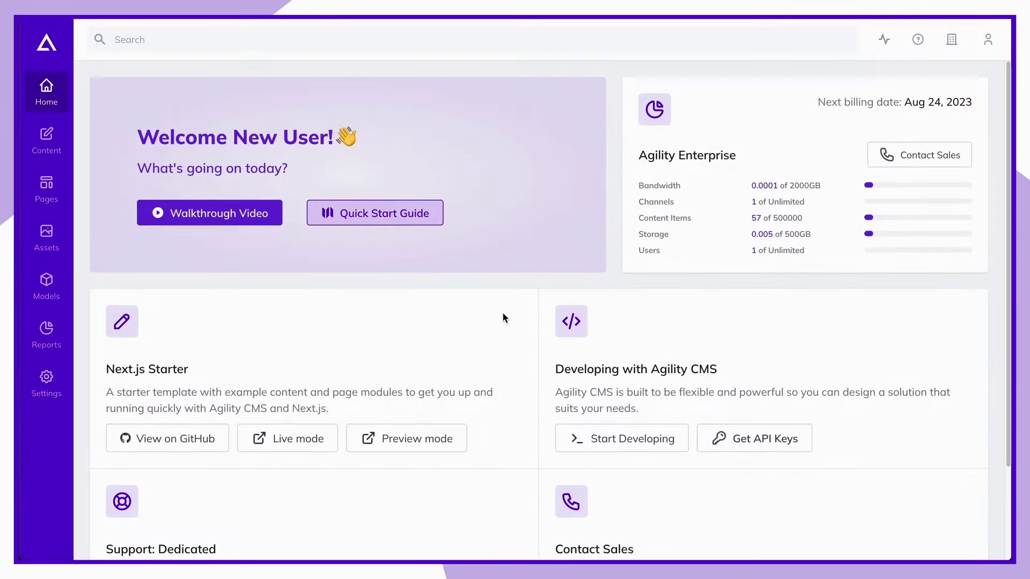
scroll(502, 312, down, 2)
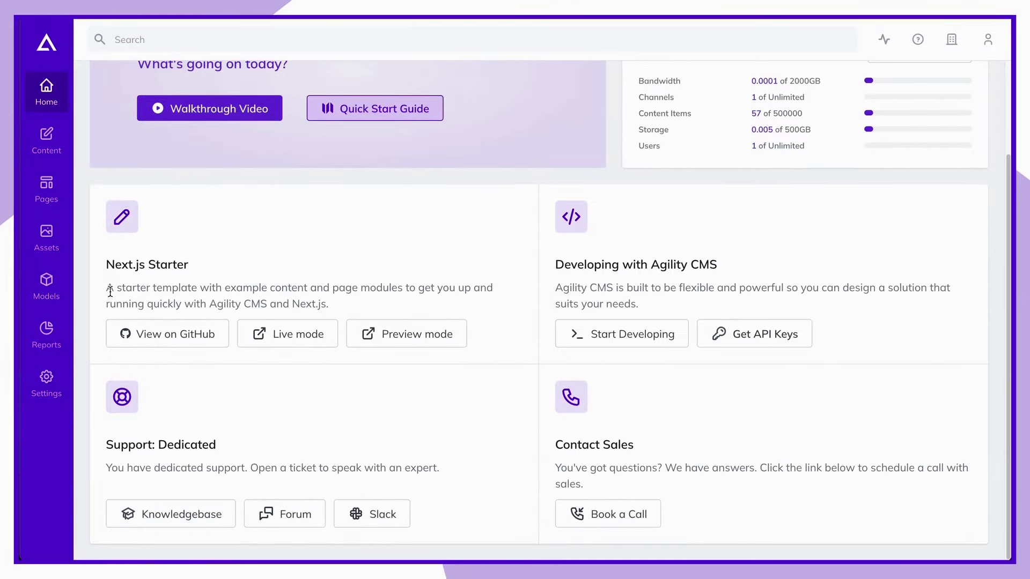
click(54, 144)
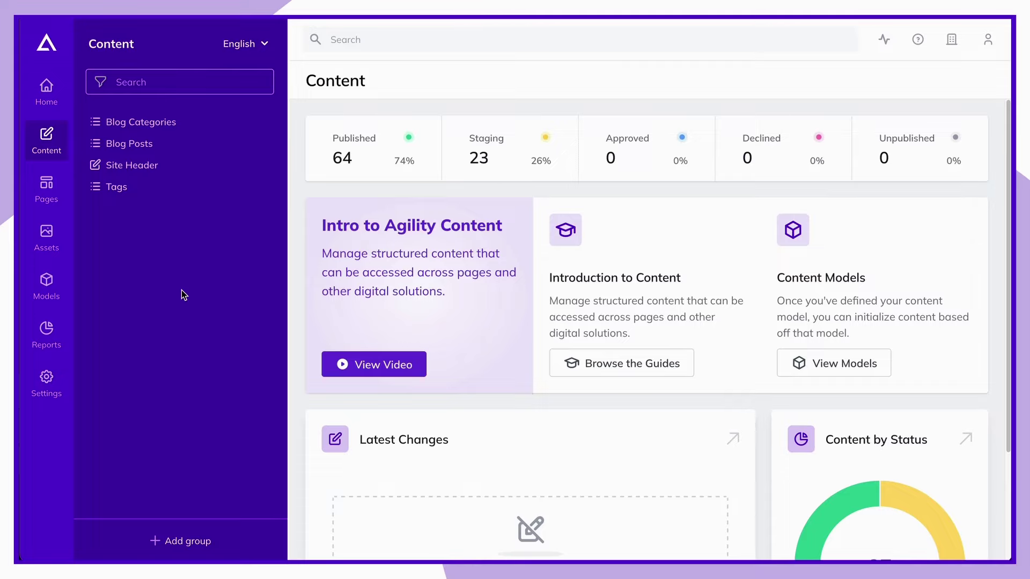
click(155, 129)
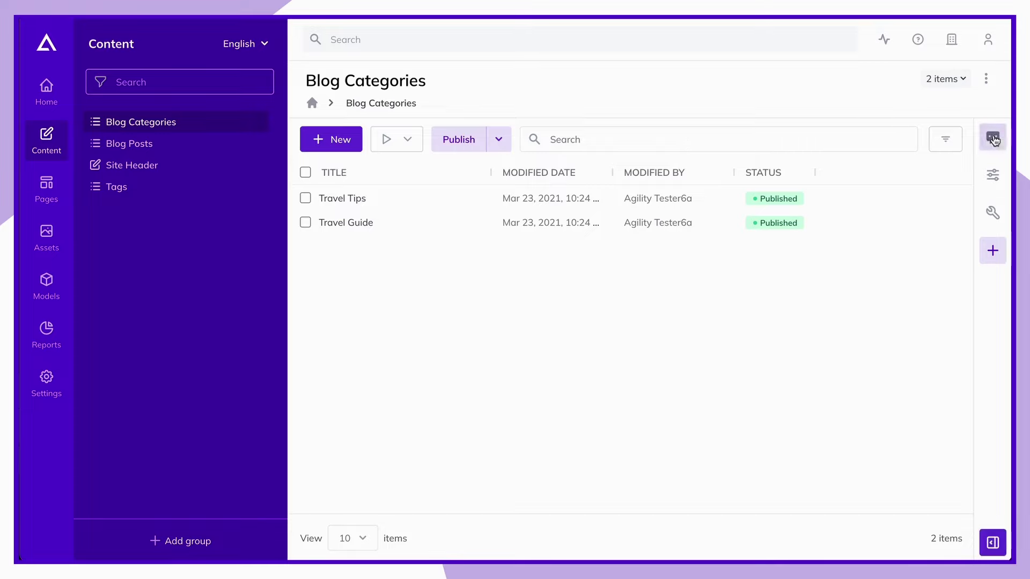
click(993, 140)
click(786, 177)
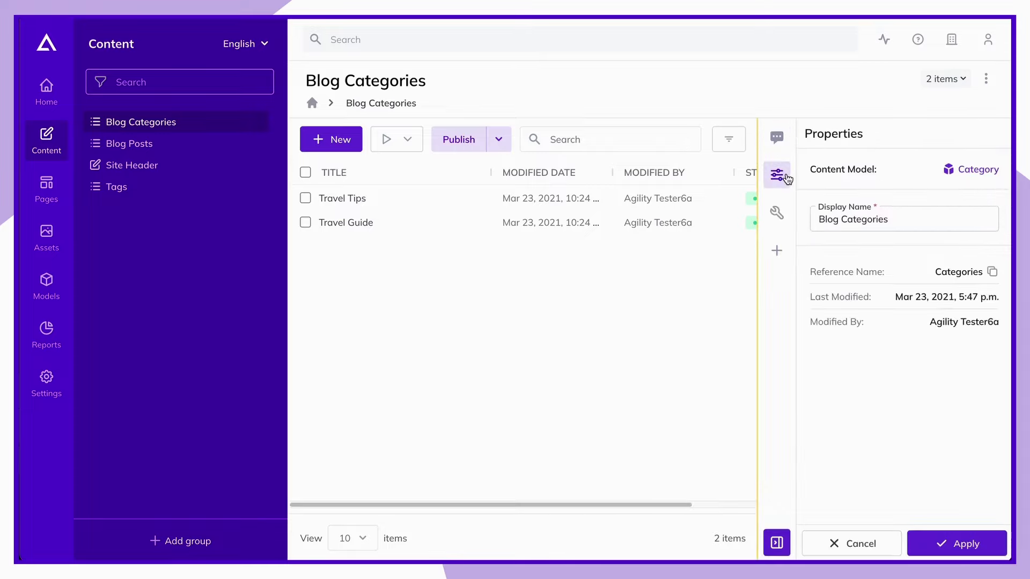
click(778, 213)
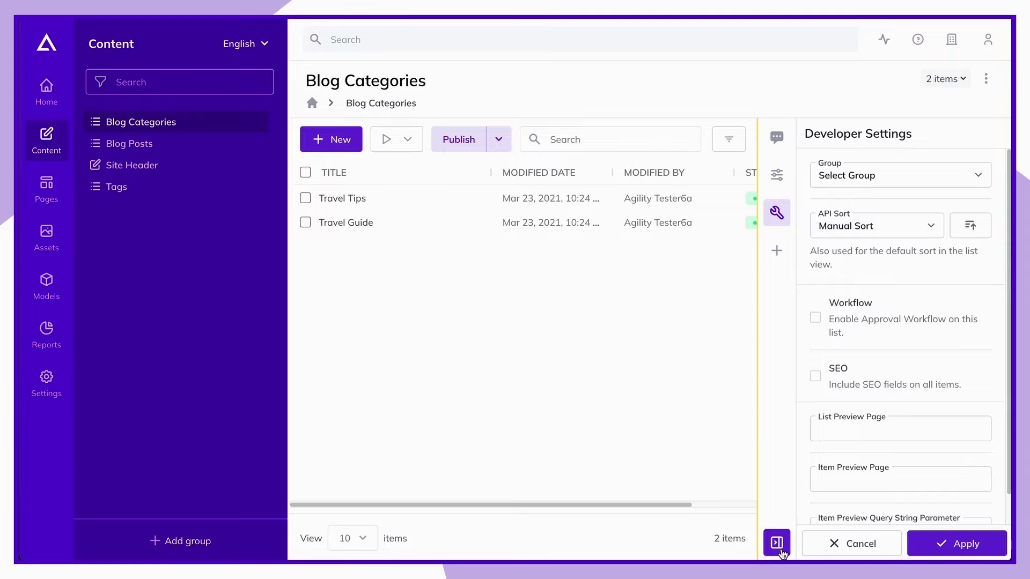
click(776, 543)
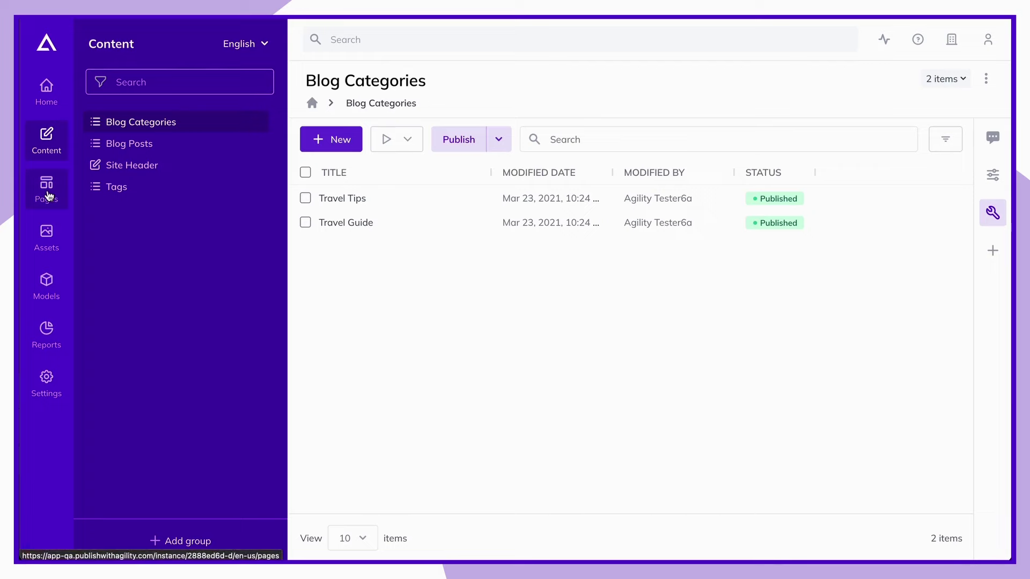
- Open the home page in Pages and check the Add Page options without adding anything
click(48, 196)
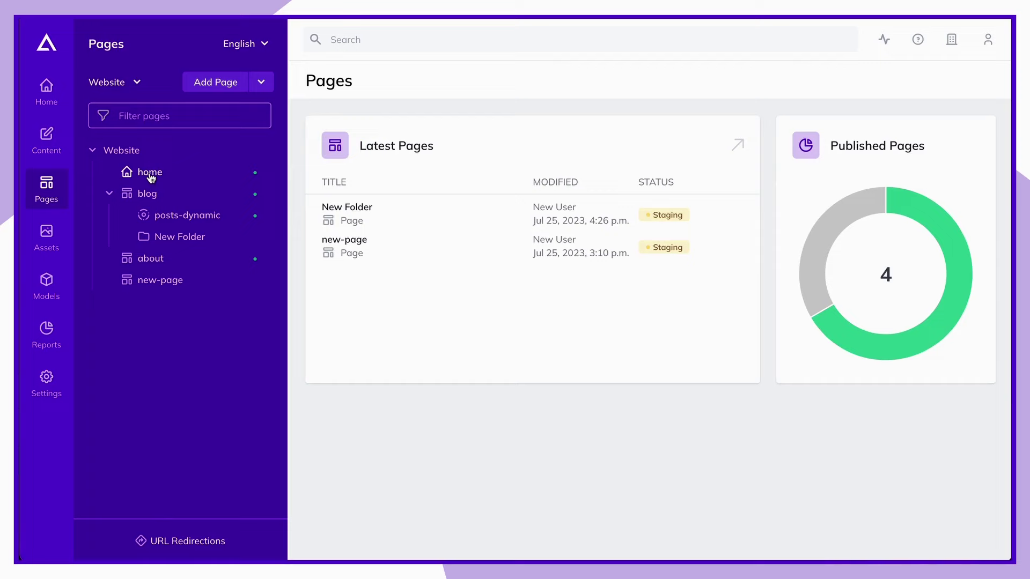
click(151, 176)
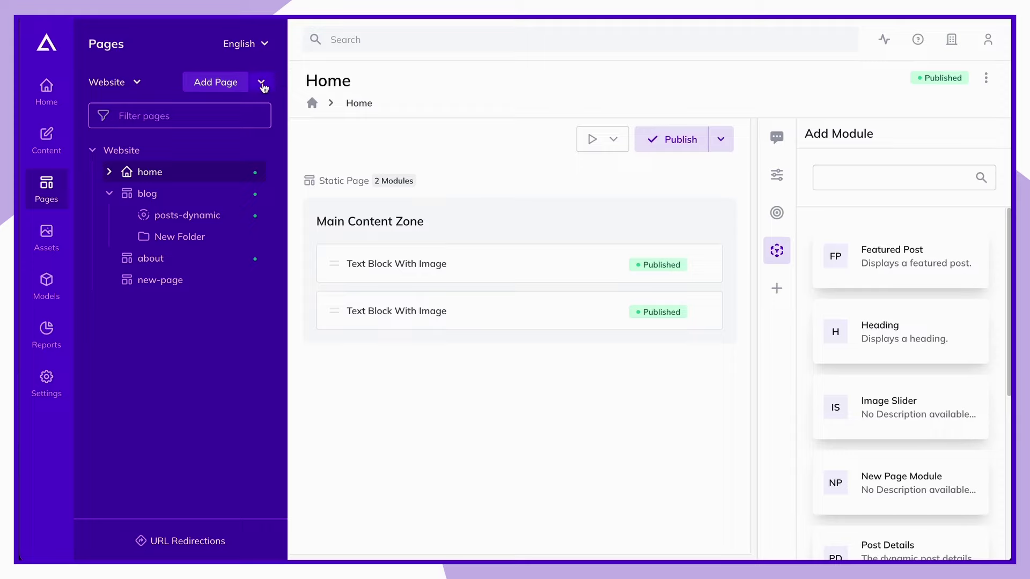
click(261, 84)
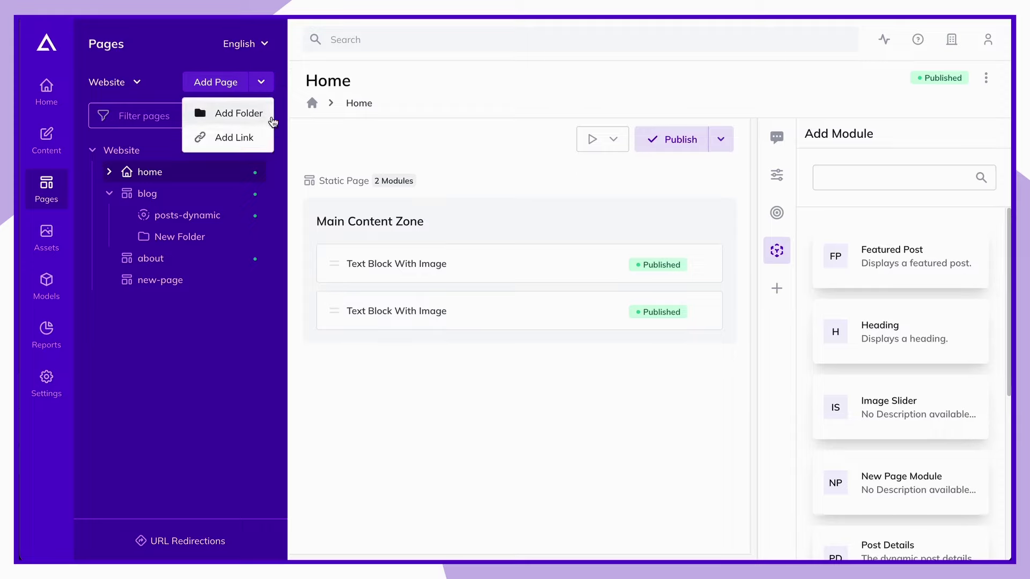
click(383, 141)
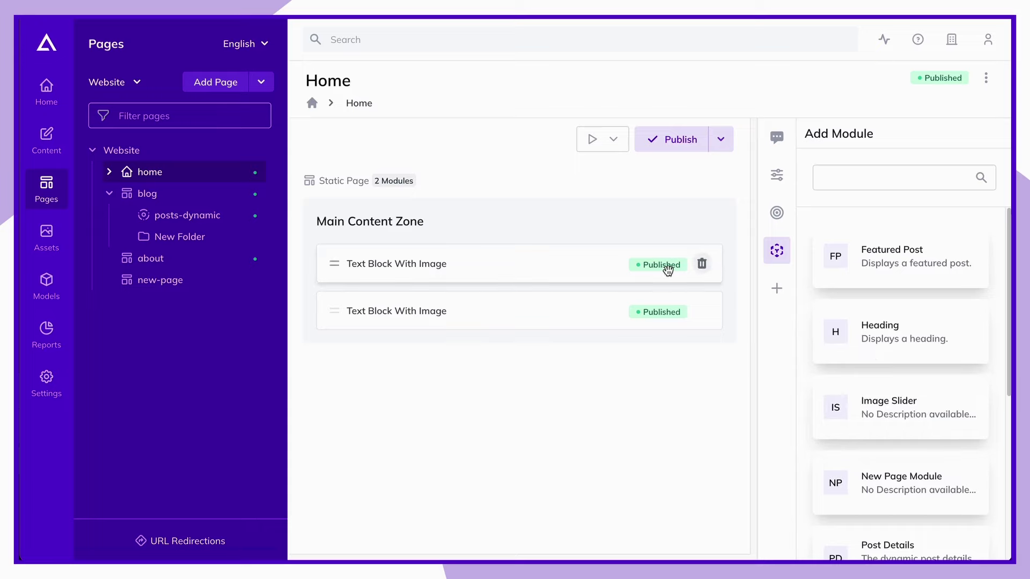
- Check the home page's activity feed, properties and SEO panels, then open URL Redirections
click(776, 138)
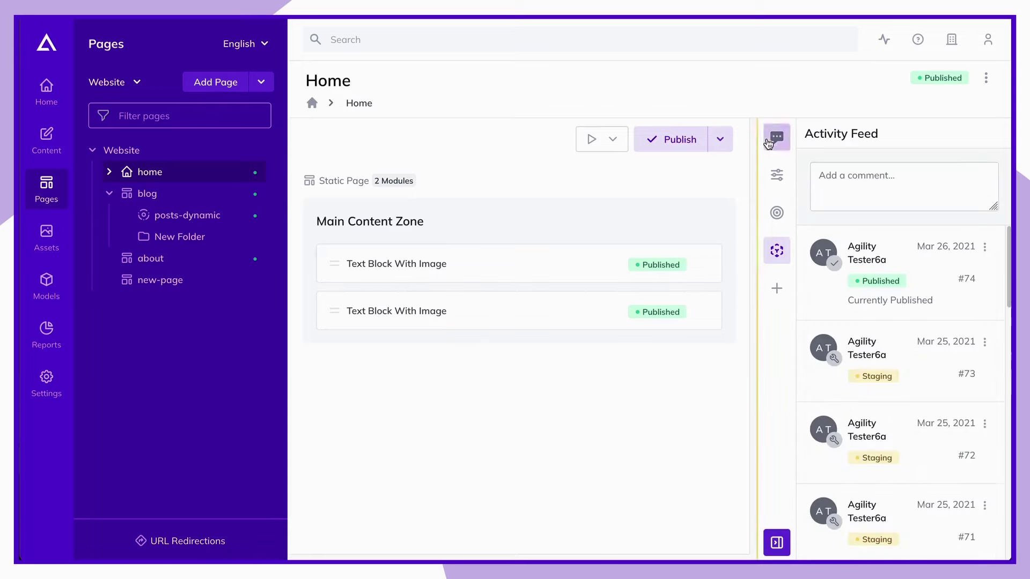
click(775, 179)
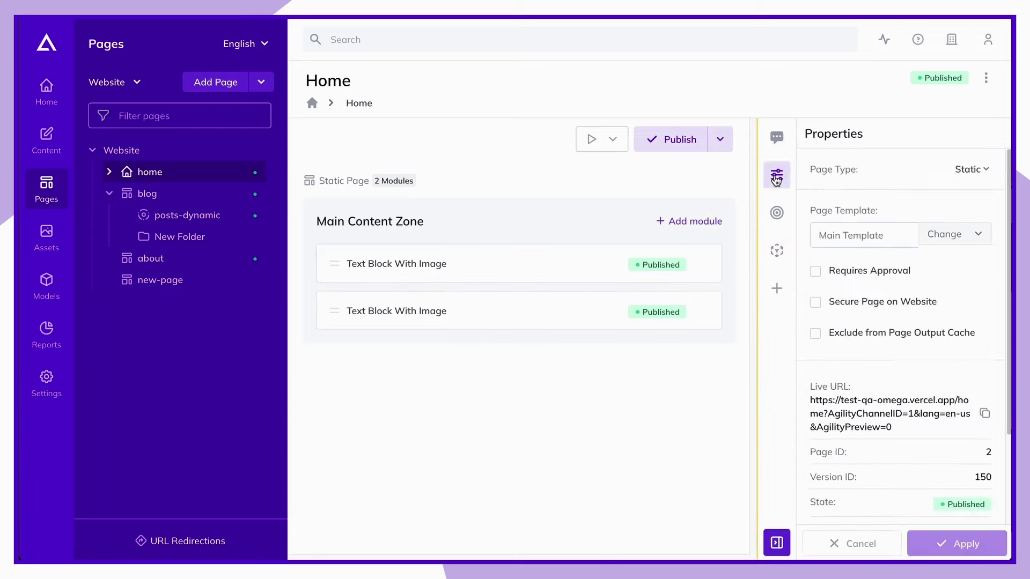
click(775, 215)
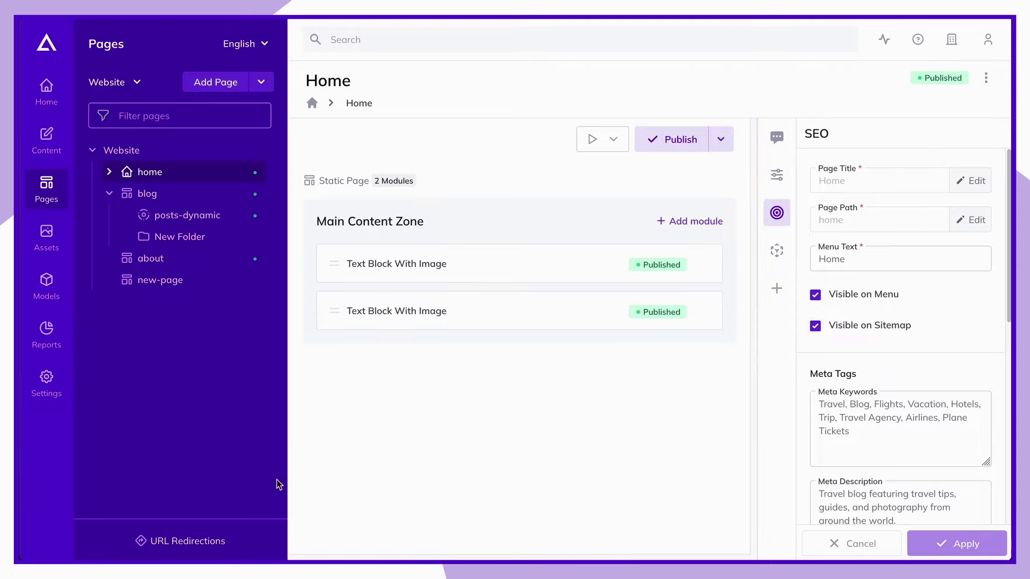
click(191, 552)
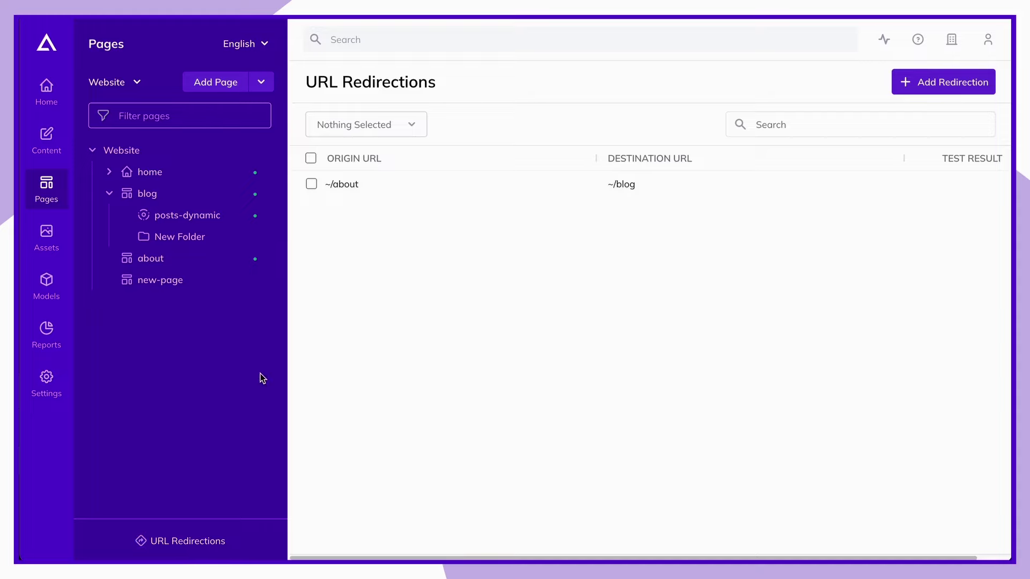
- Open the posts folder in Assets to list its 18 travel images
click(47, 244)
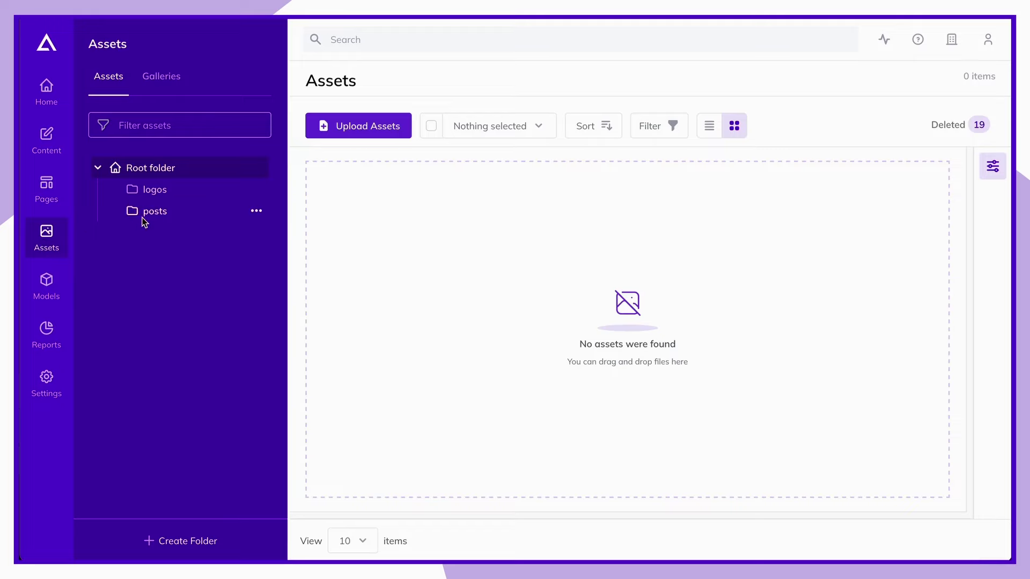
click(159, 216)
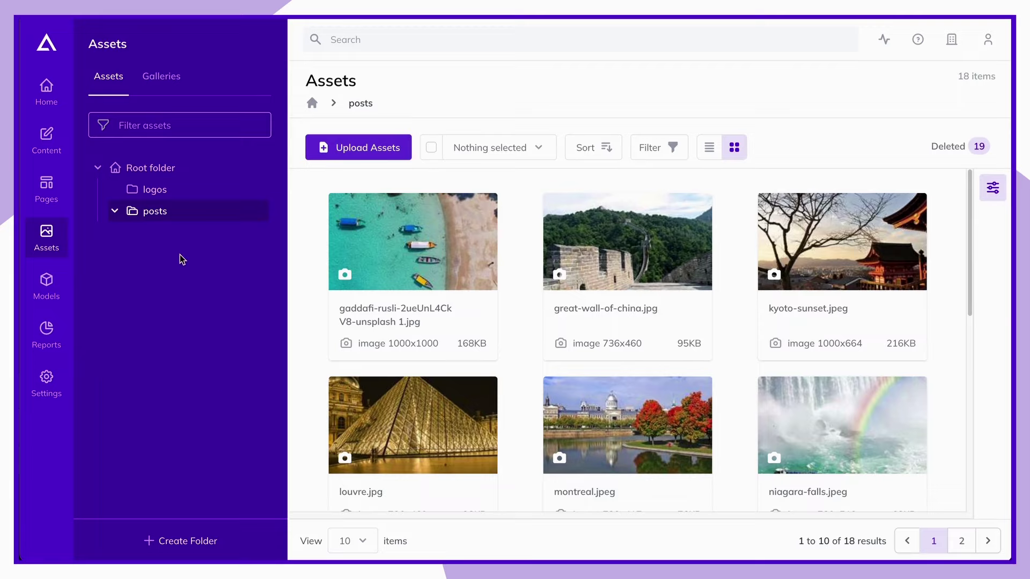
- Try cropping the boats-on-the-beach image without saving, then open the empty New Gallery
mouse_move(461, 295)
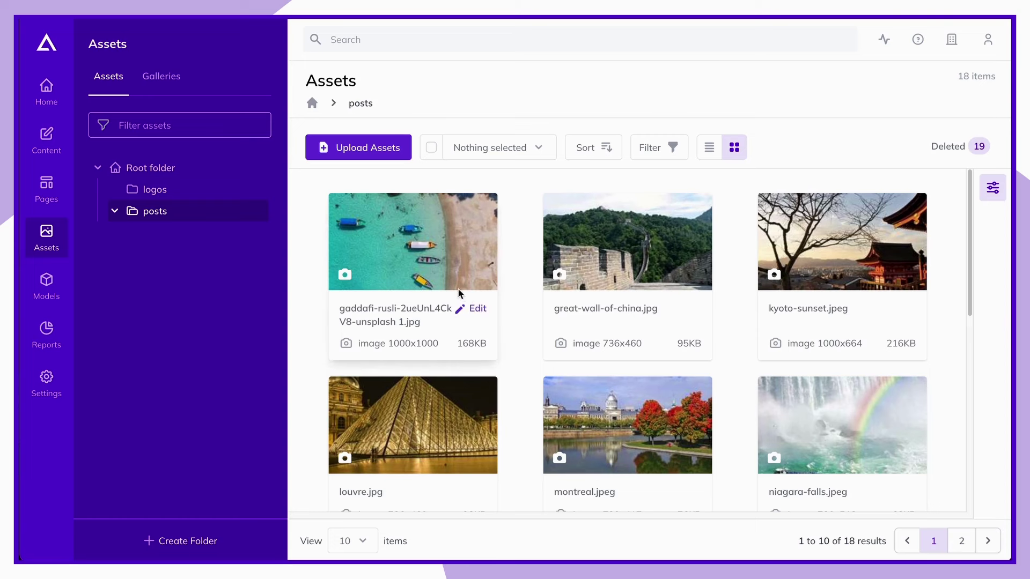
click(477, 310)
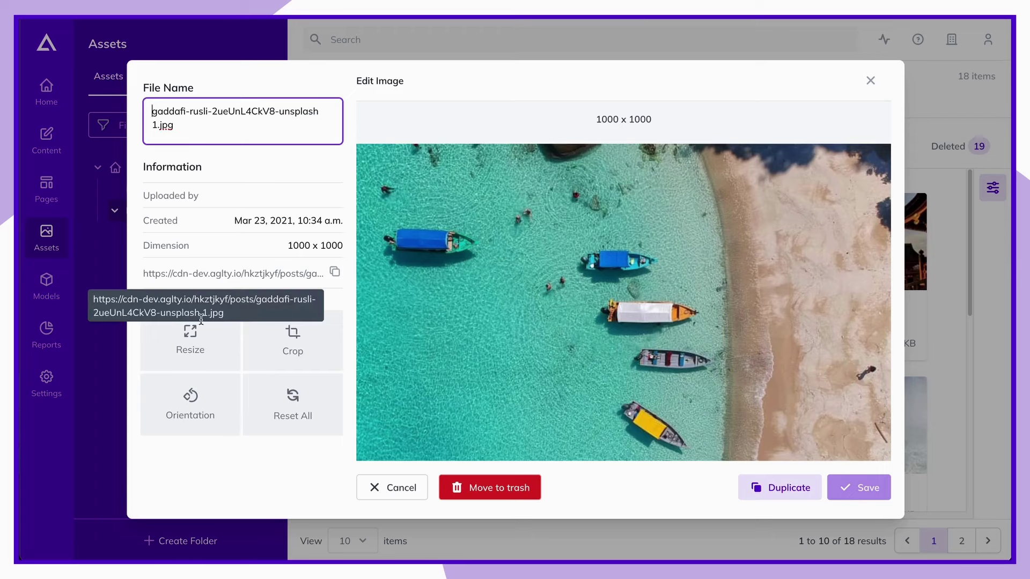
click(267, 348)
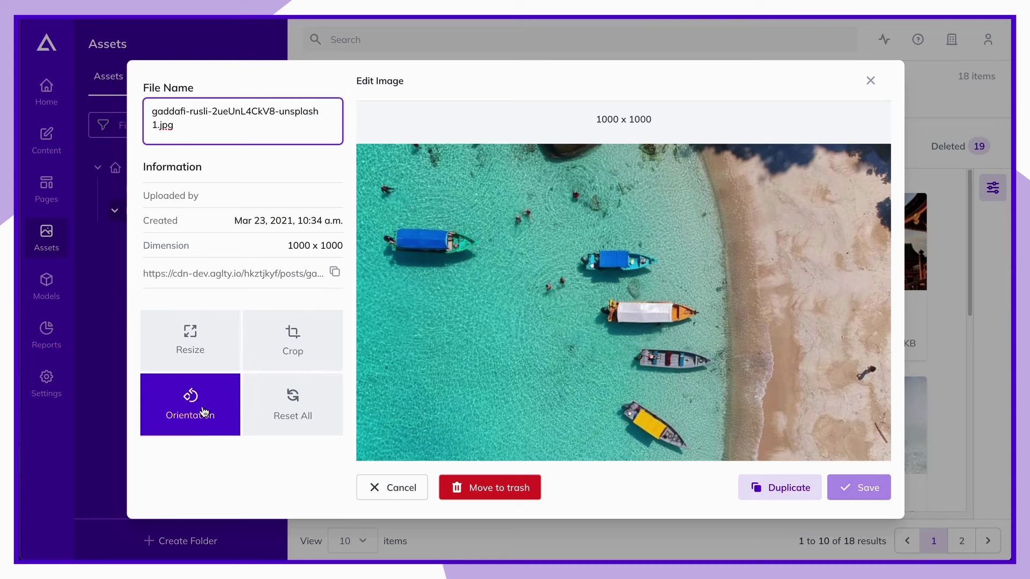
click(872, 84)
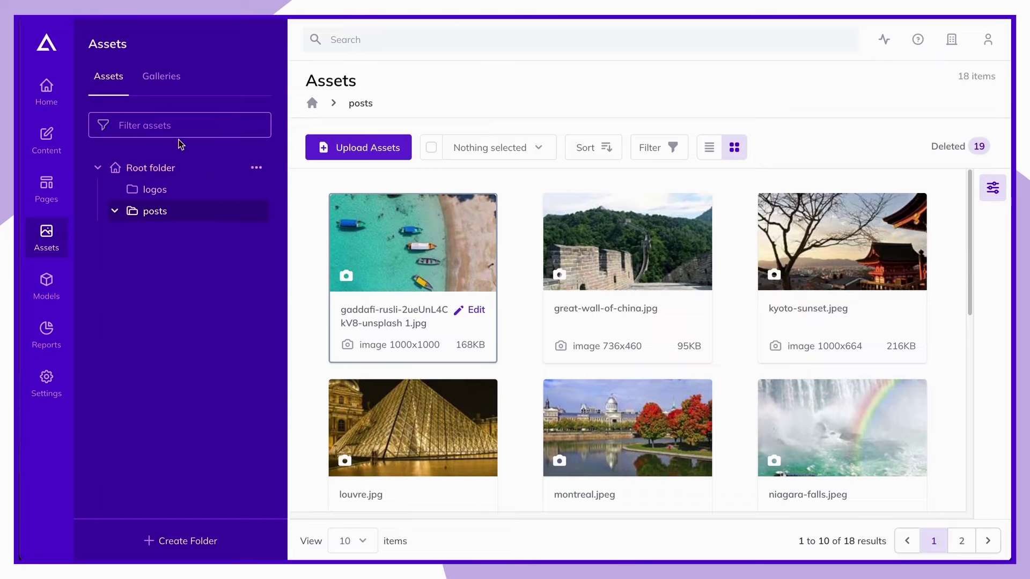
click(164, 81)
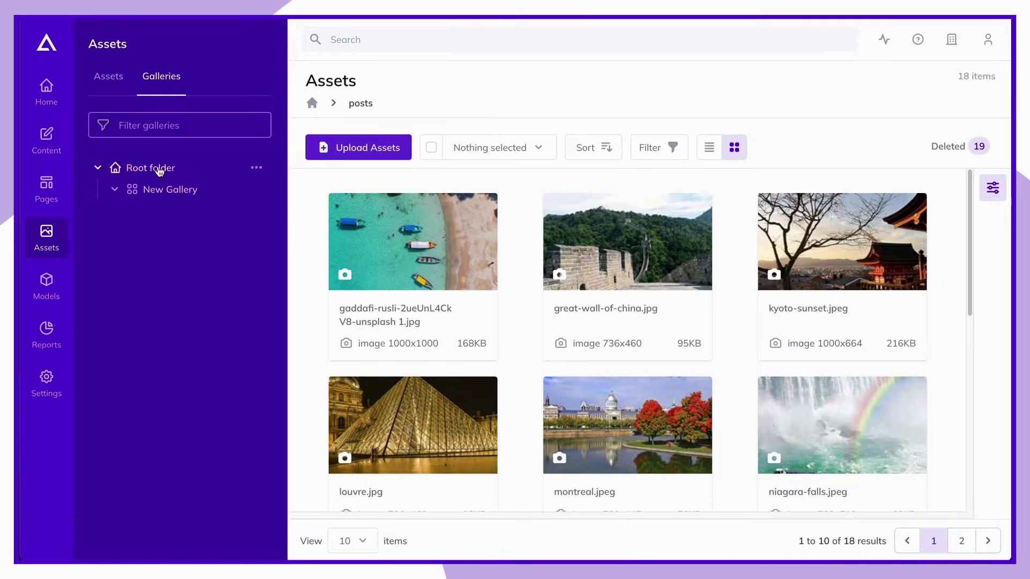
click(161, 191)
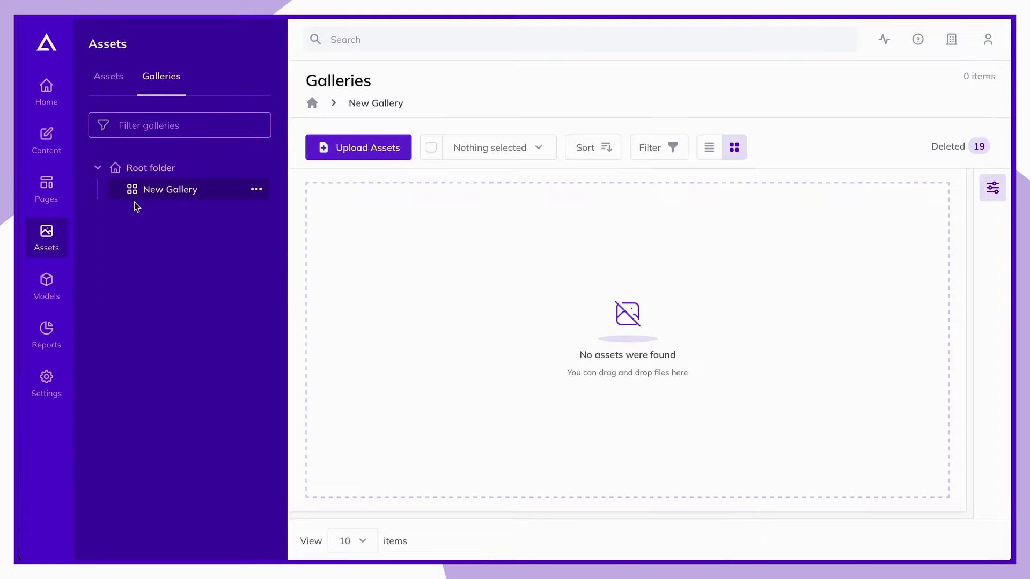
- Show the Page Modules list in Models, including Featured Post, Heading and Image Slider
click(47, 282)
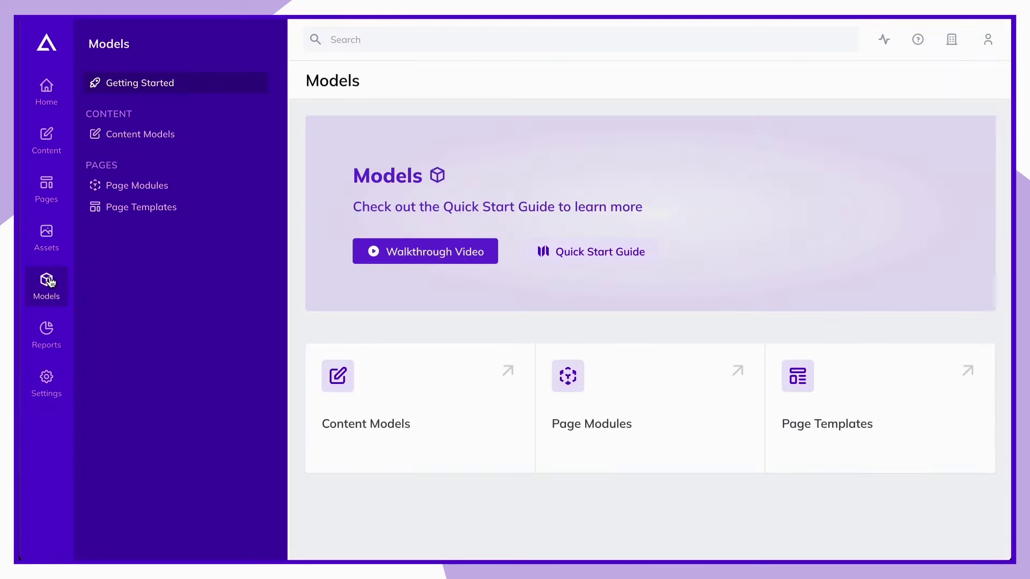
click(130, 139)
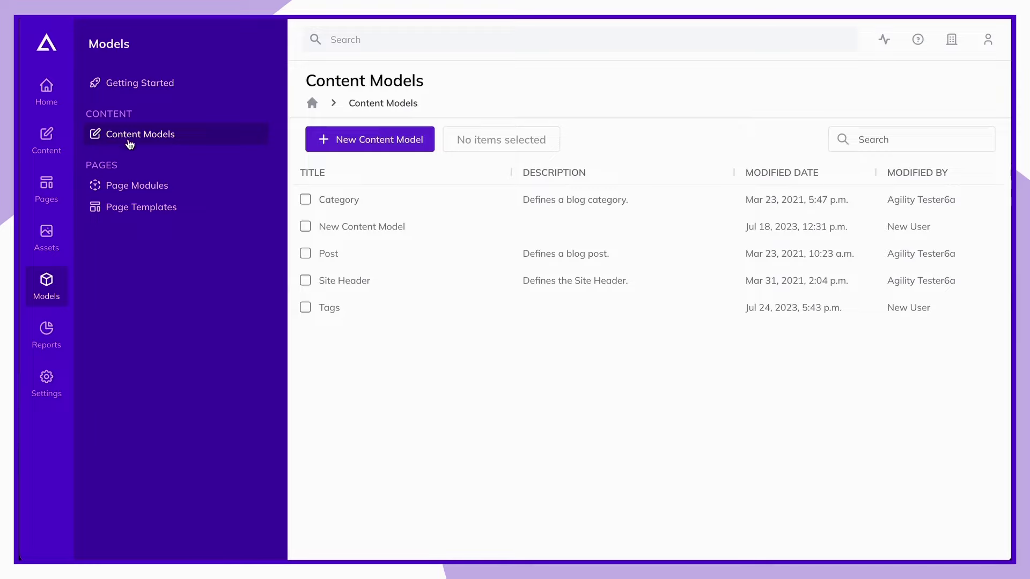
click(131, 186)
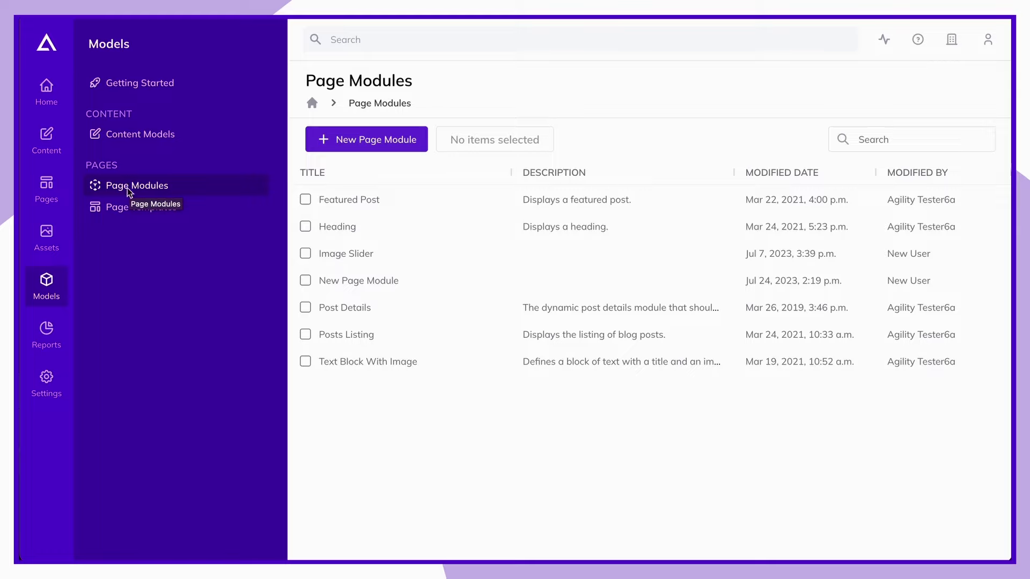
- Show the Page Templates list: Main German, Main Template and New Template
click(121, 208)
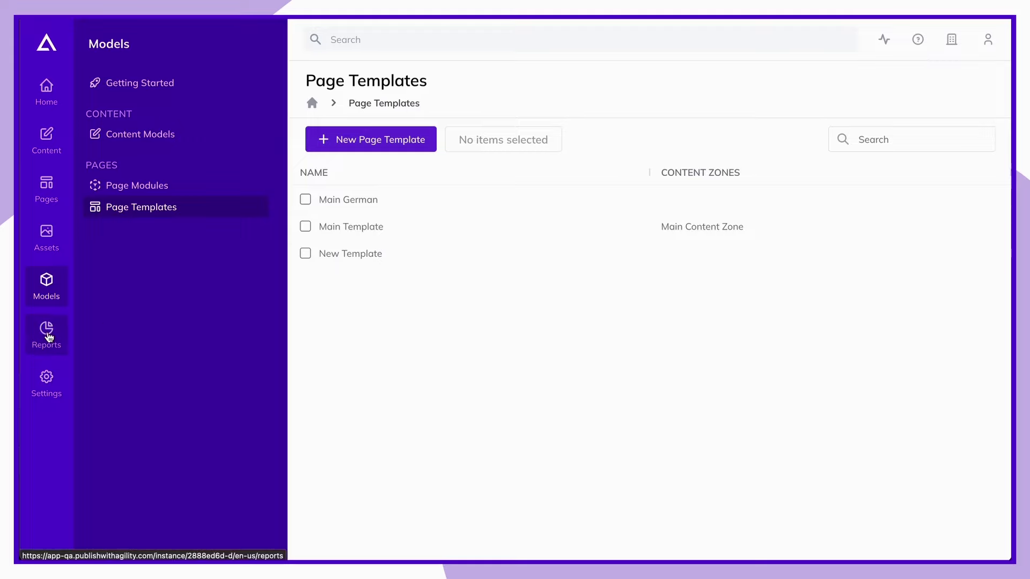
- Browse the Recent Changes, Ready to Publish and User Activity reports, then open Settings
click(47, 334)
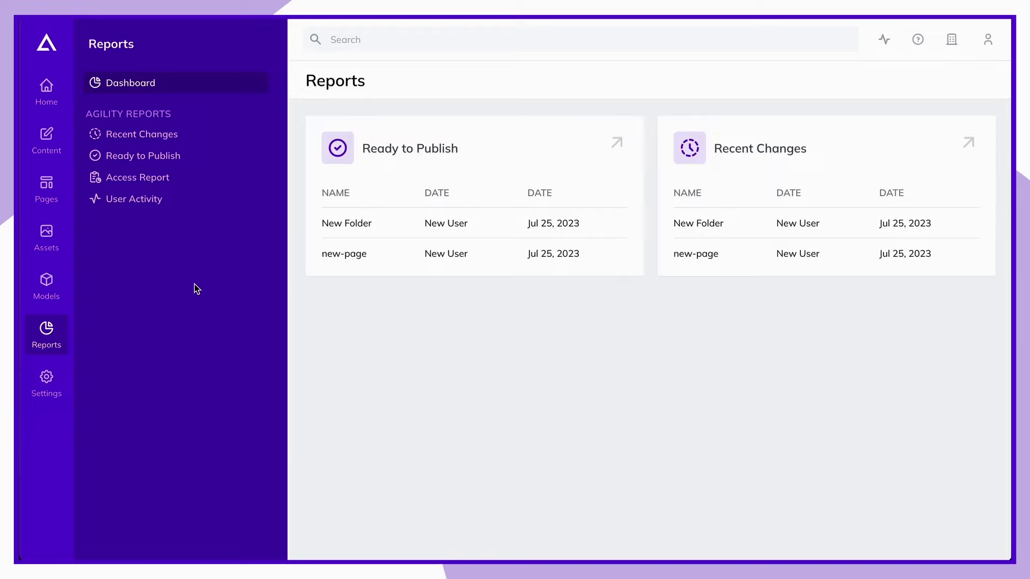
click(179, 135)
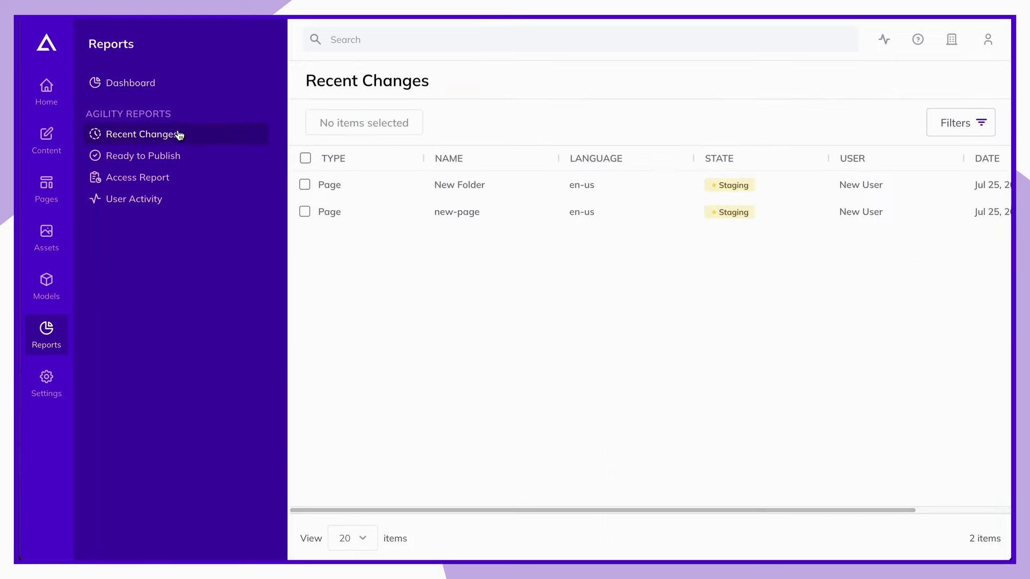
click(162, 159)
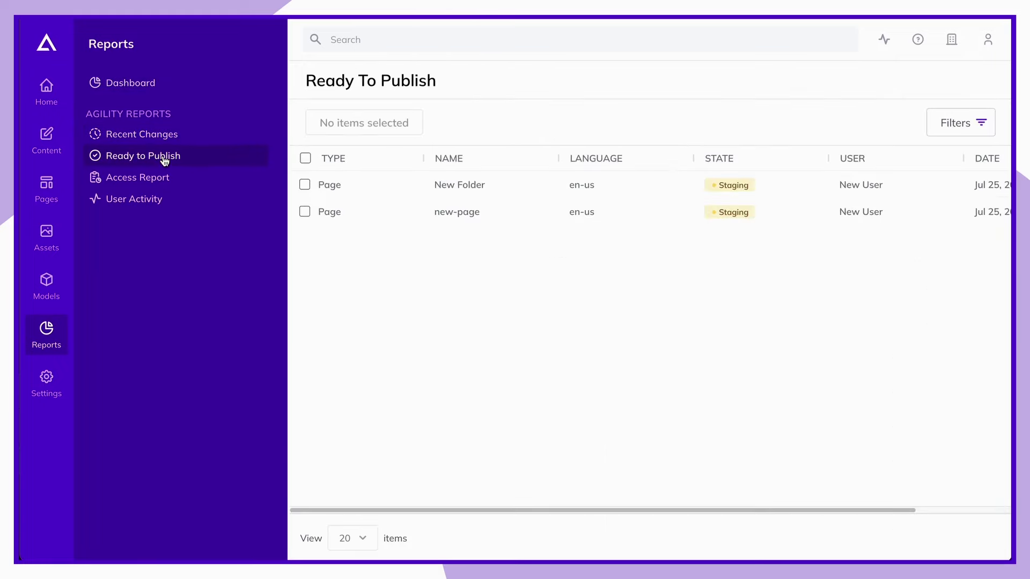
click(146, 201)
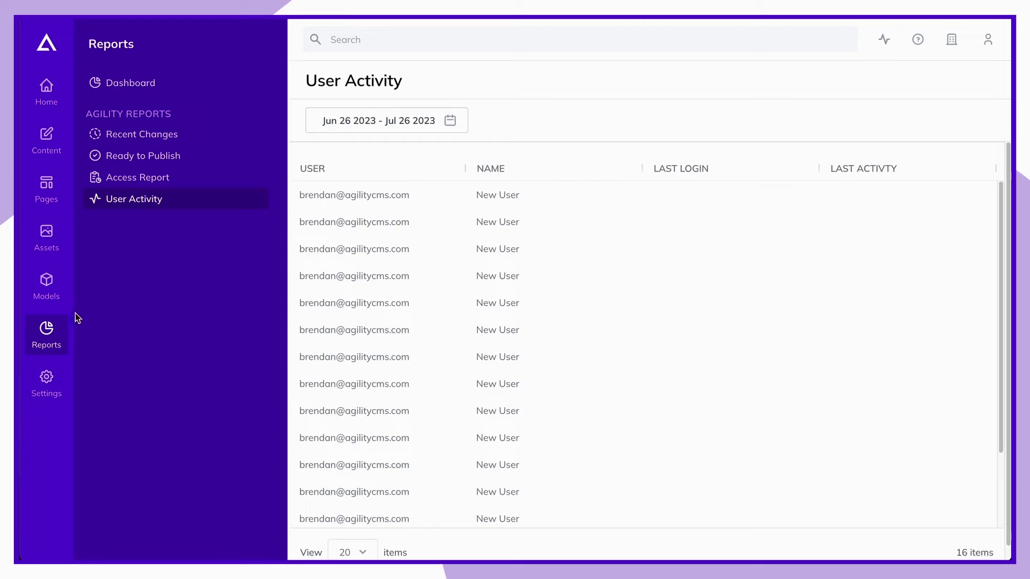
click(55, 384)
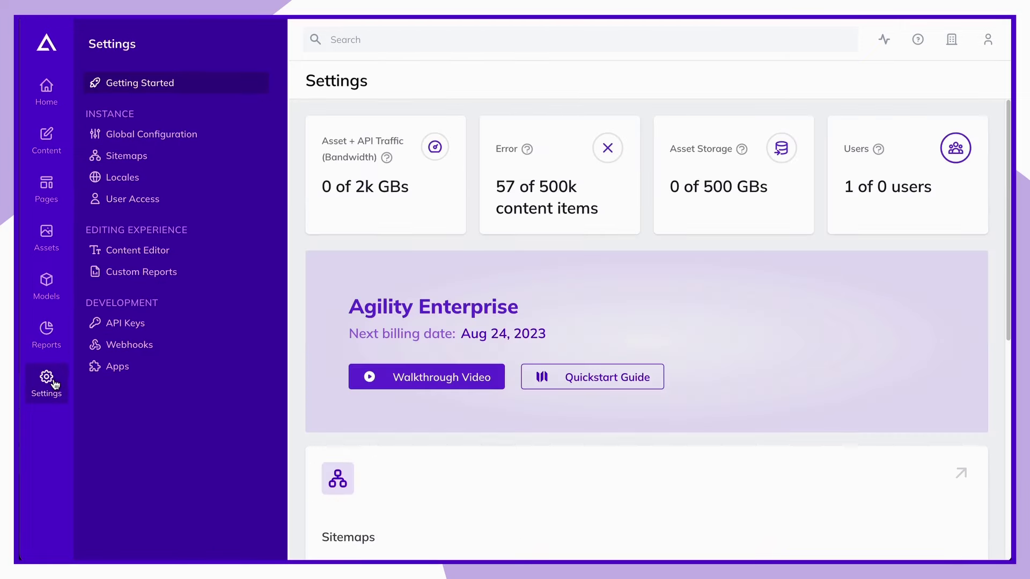
- Step through Sitemaps, Locales, User Access, Custom Reports and API Keys, ending on Global Configuration
click(169, 139)
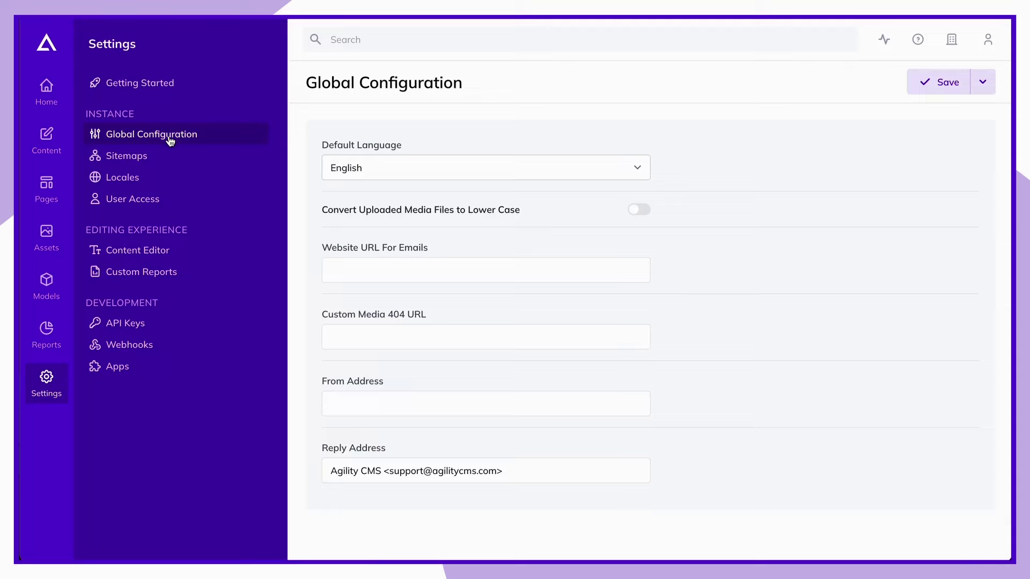
click(148, 156)
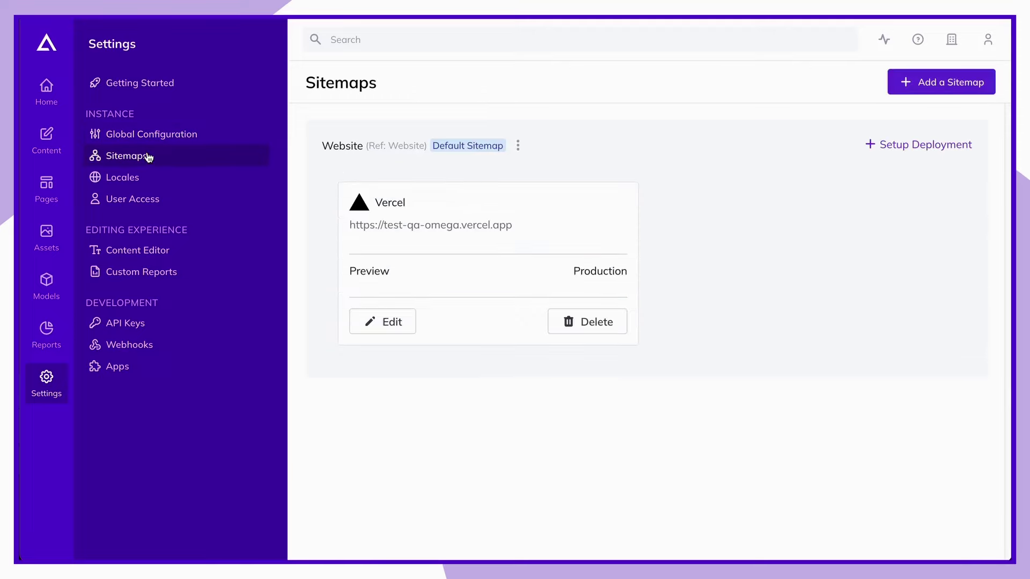
click(135, 181)
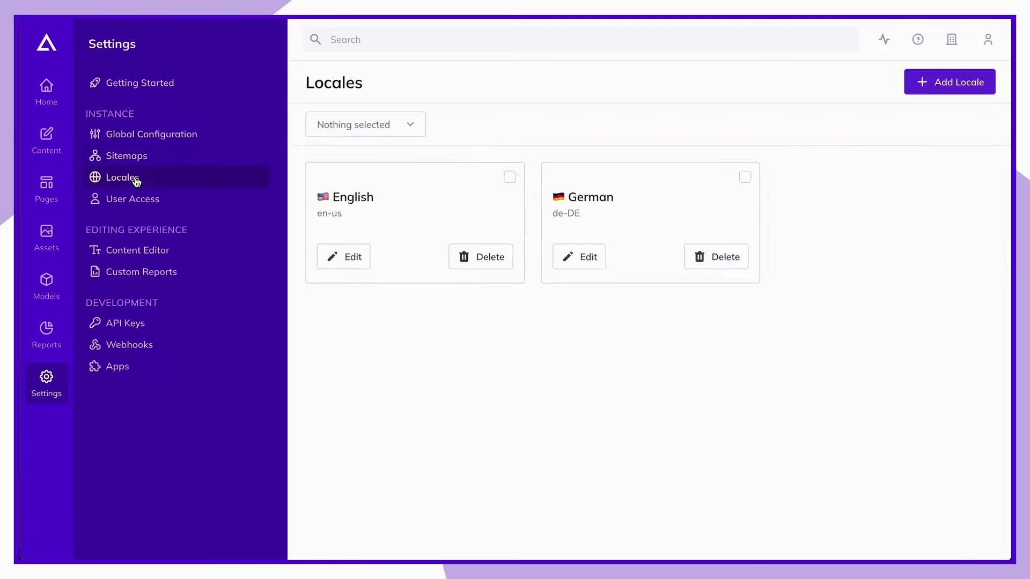
click(140, 201)
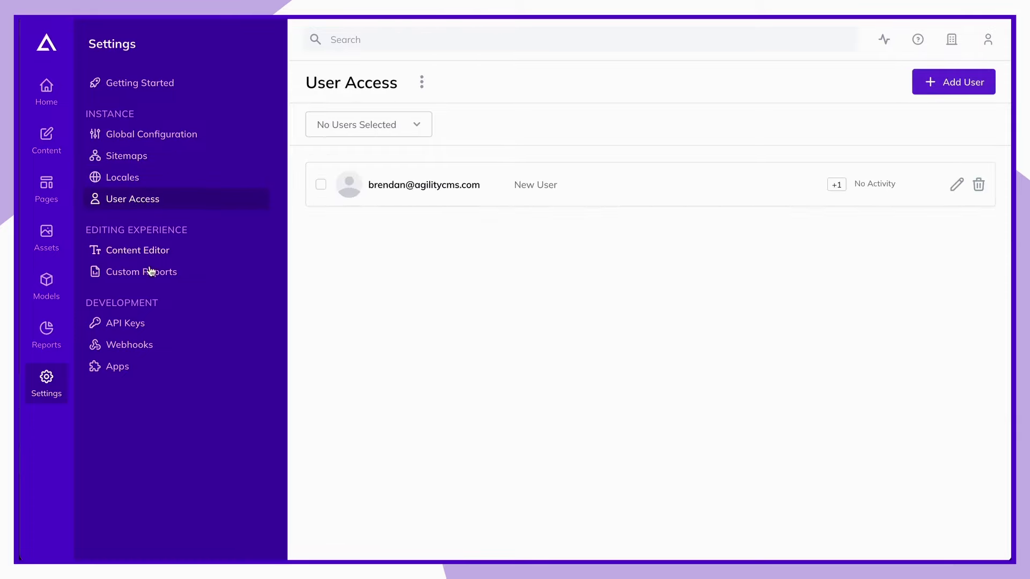
click(169, 275)
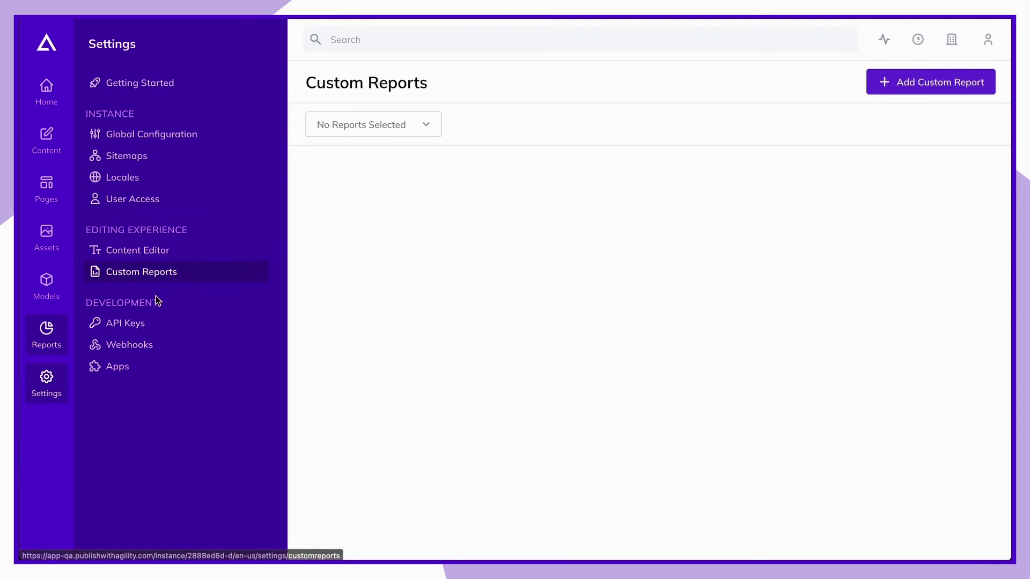
click(144, 323)
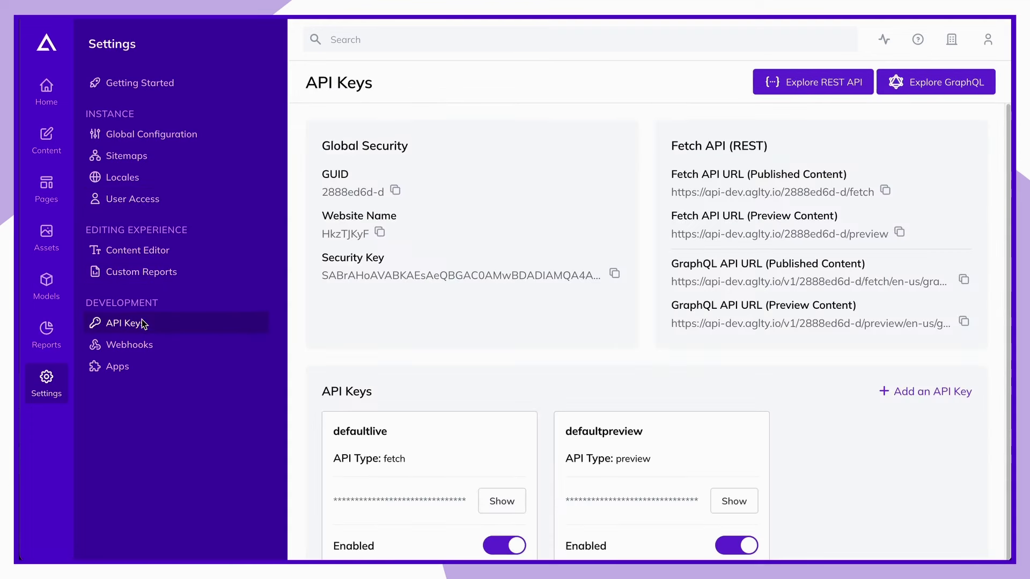
click(151, 139)
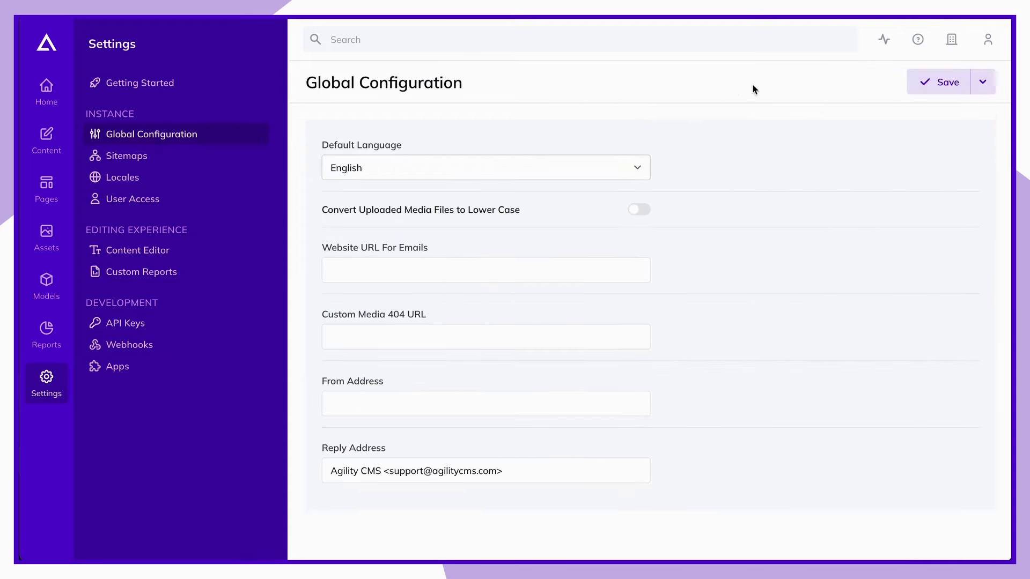
click(882, 41)
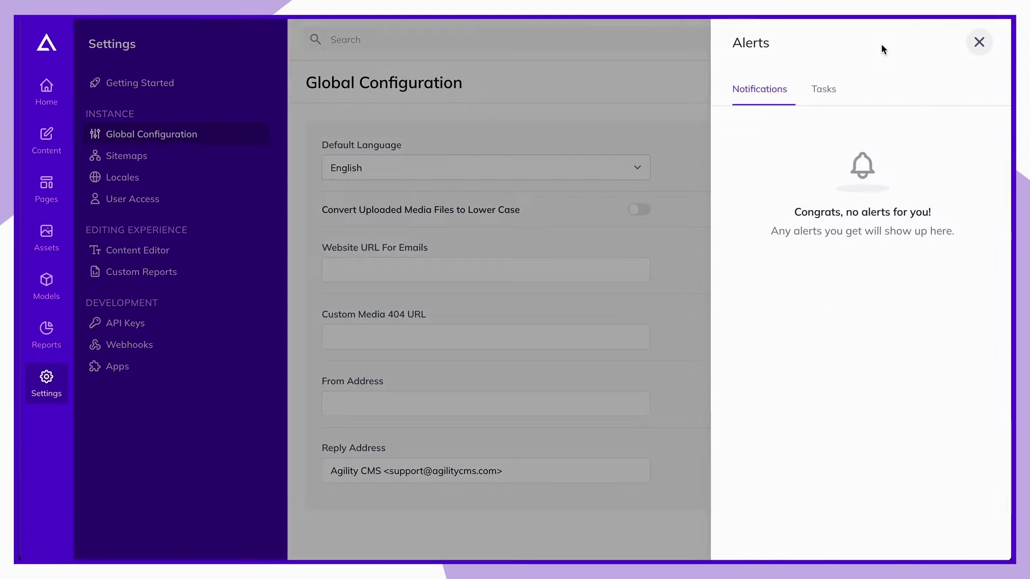
click(977, 44)
click(949, 41)
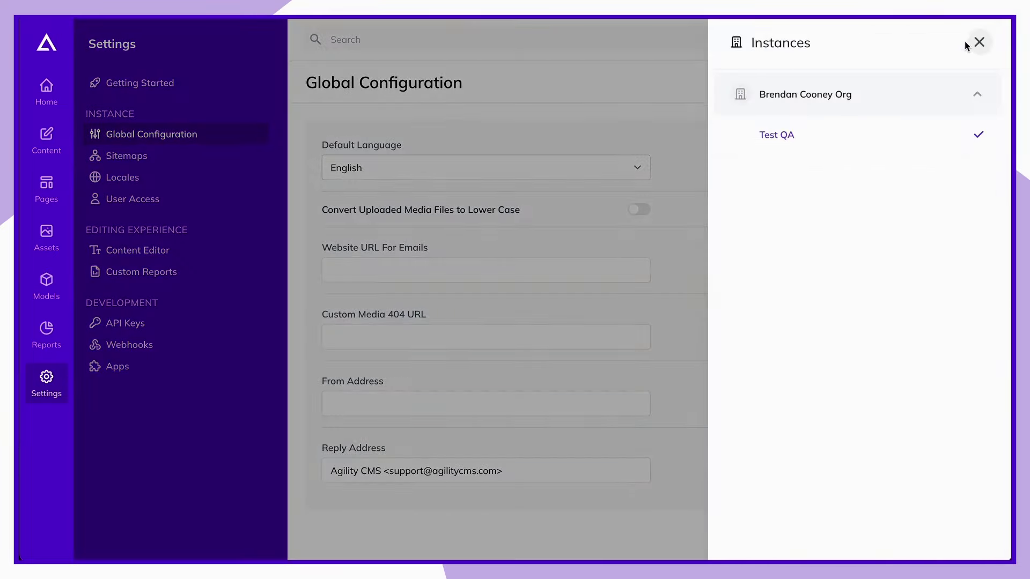
click(980, 43)
click(986, 42)
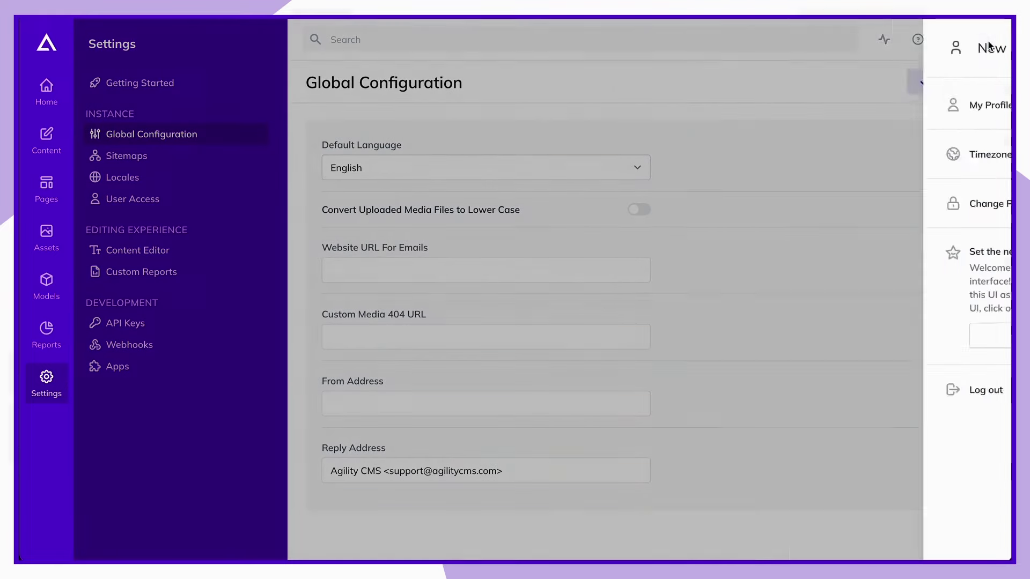
click(985, 47)
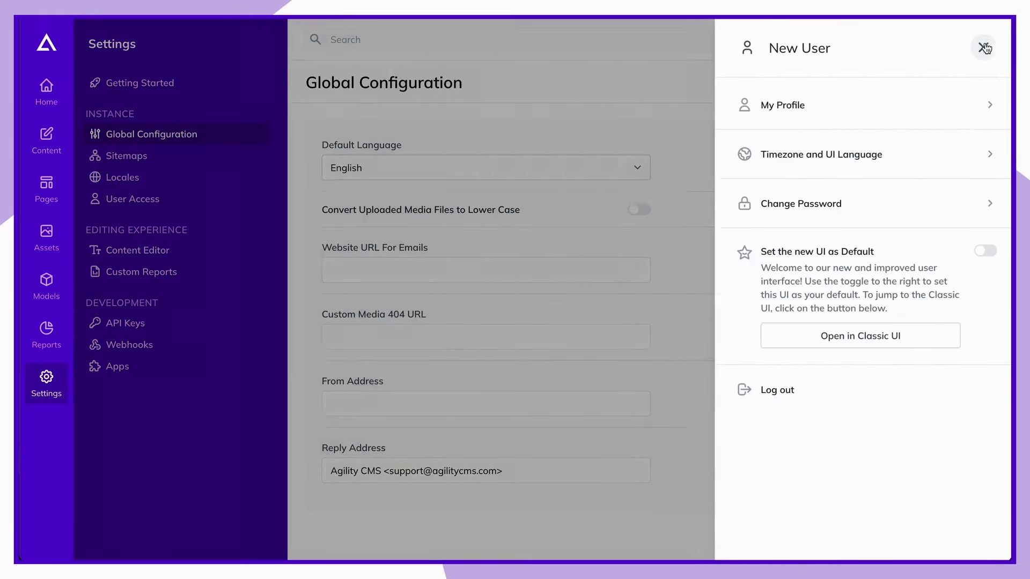